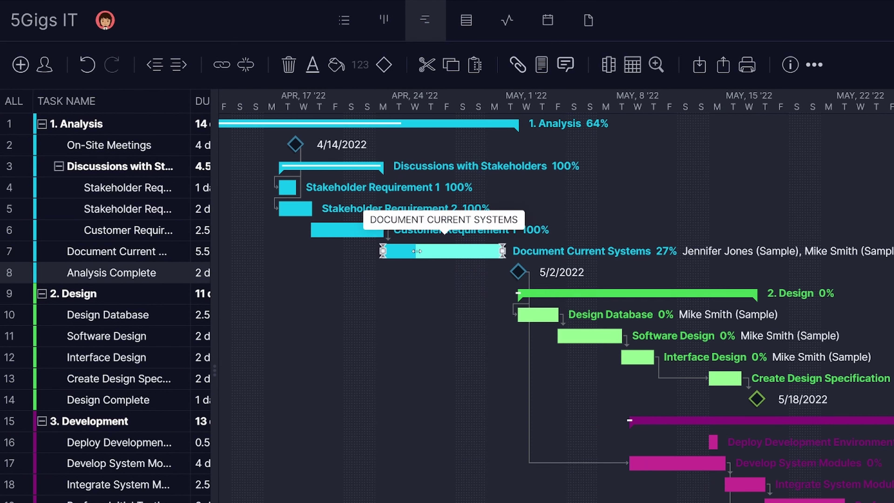
Step: Raise the Document Current Systems task's completion to about two thirds on its Gantt bar
left_click_drag(417, 250, 464, 252)
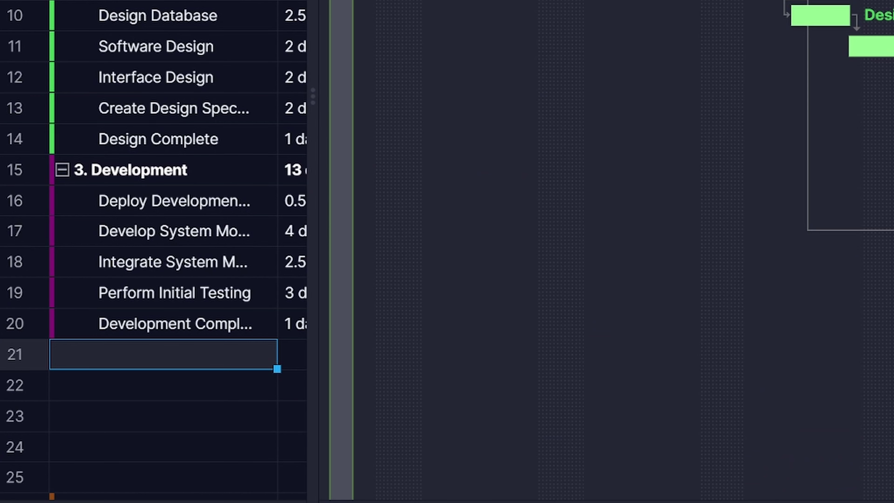
Step: Add three tasks named "Alpha Test", "Share Data with Team" and "Development", starting in row 21 of the task list
type("Alpha Test")
key("Return")
type("Sh")
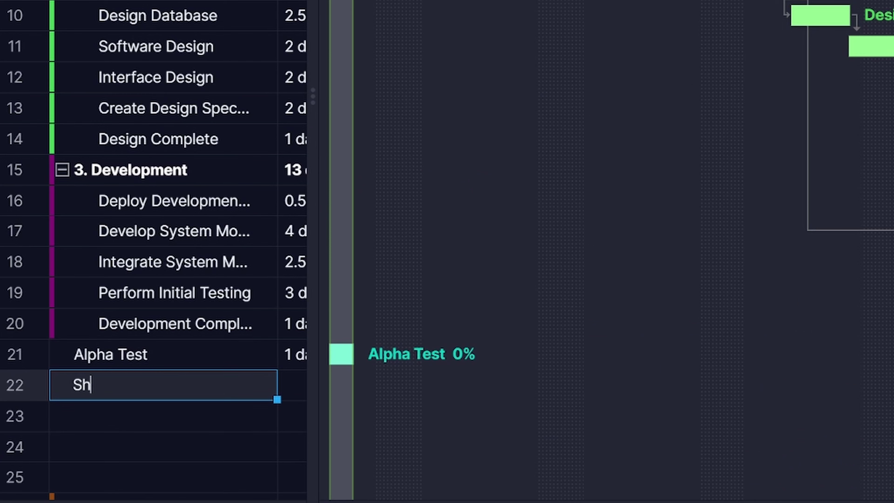
type("are Data with Team")
key("Return")
type("Development")
key("Return")
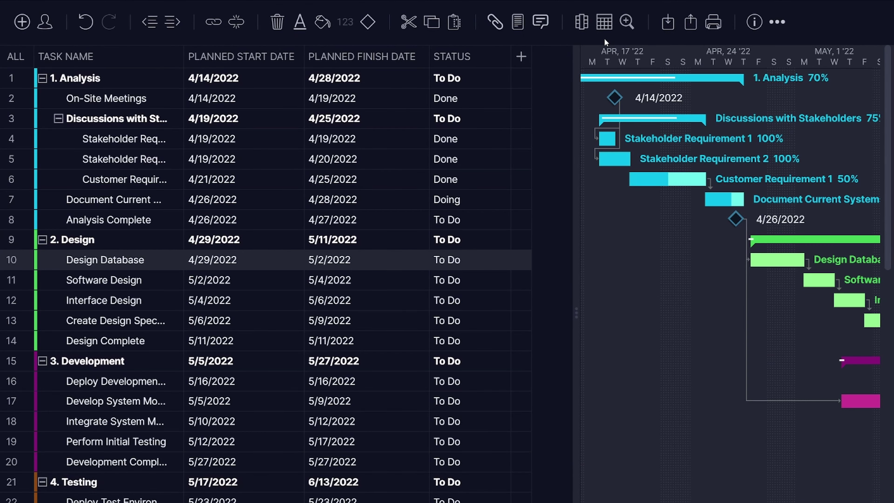
Step: Show the Planned Cost column in the Gantt task grid
left_click(581, 27)
left_click_drag(743, 98, 761, 282)
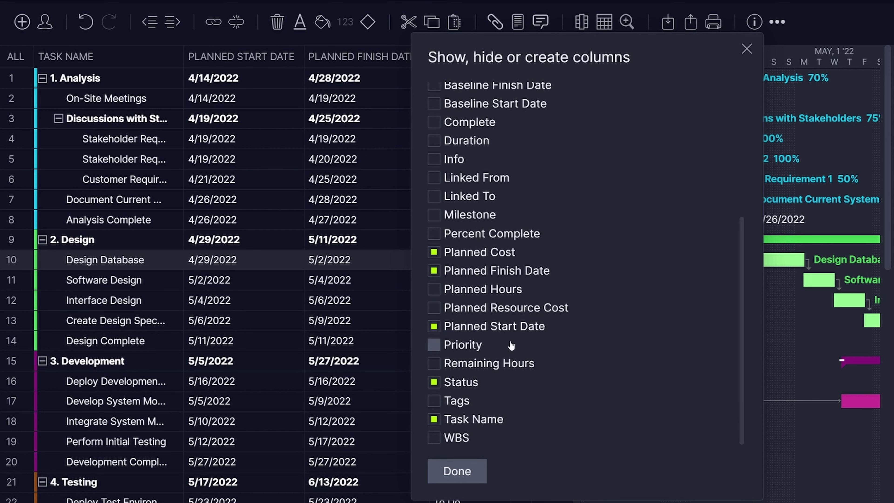
left_click(456, 471)
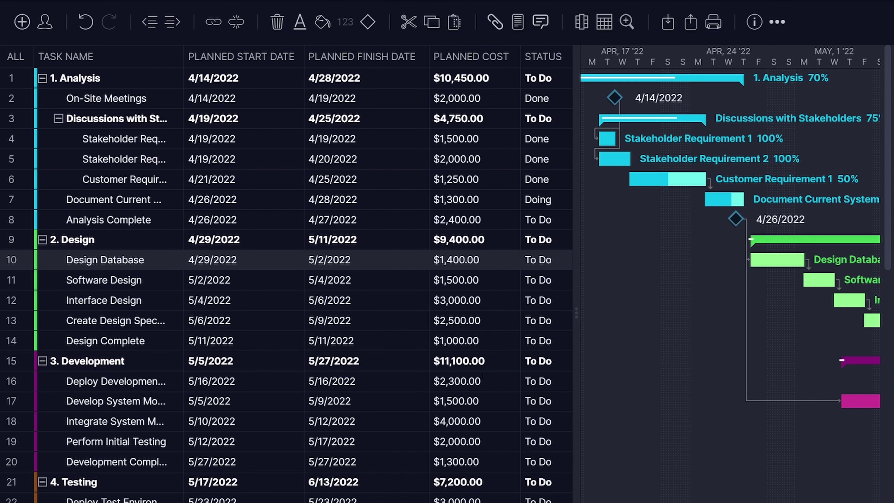
Step: Open the account's currency setting through the Planned Cost column's number format and choose a default currency
left_click(508, 56)
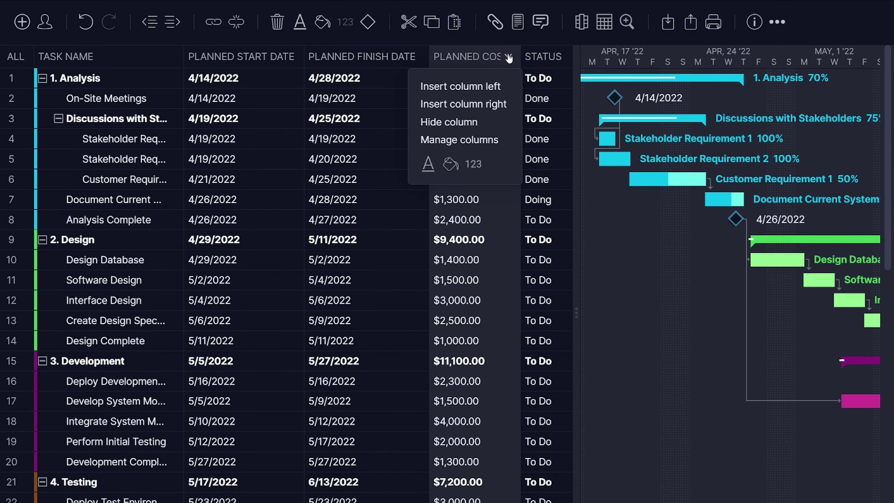
left_click(474, 164)
left_click(474, 249)
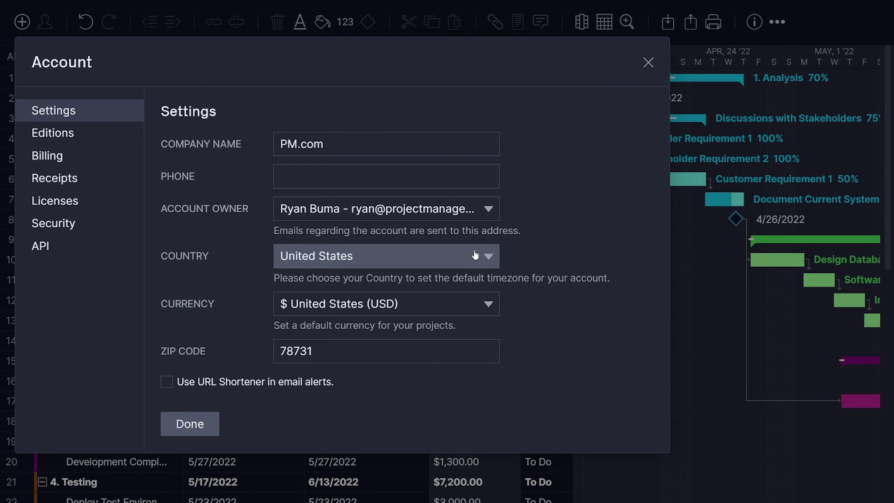
left_click(498, 299)
left_click_drag(569, 233, 575, 142)
left_click(434, 143)
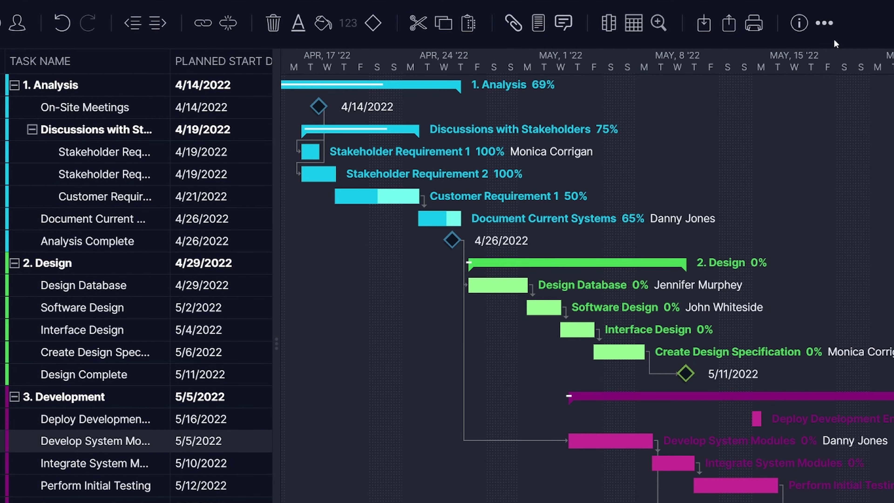
Step: Hide % Complete on the Gantt bars in the Gantt settings and save the change
left_click(824, 23)
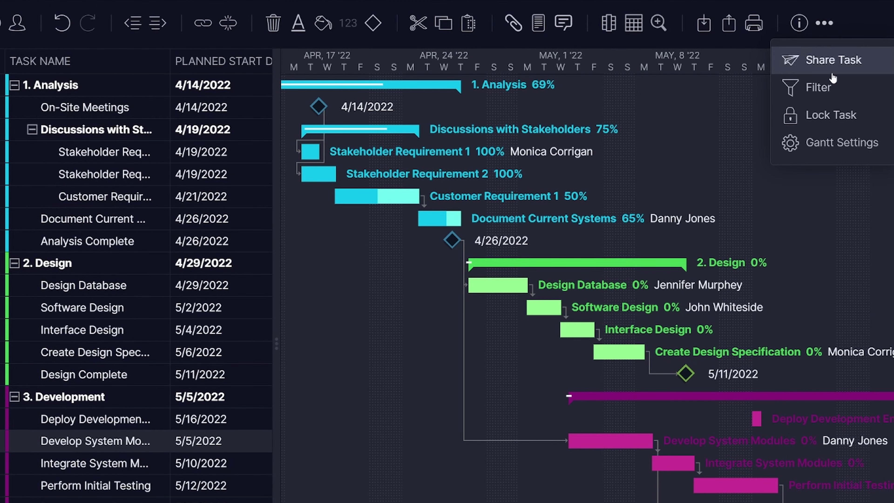
left_click(836, 144)
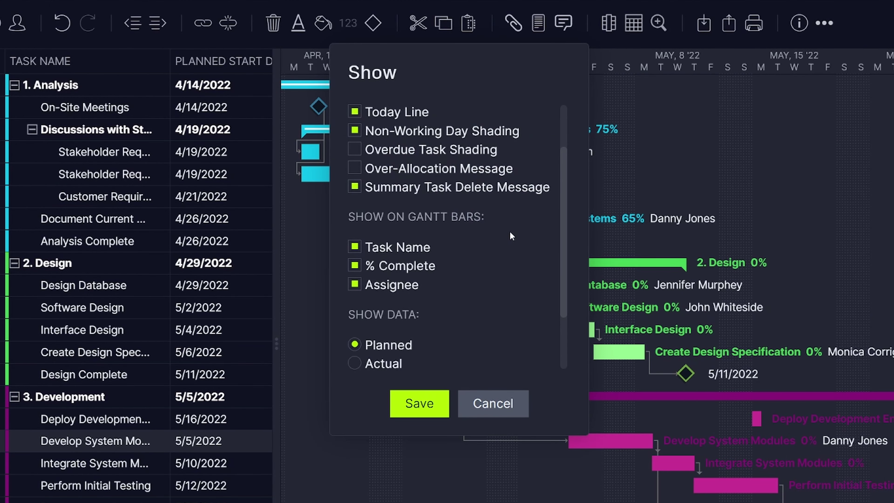
left_click(409, 269)
left_click(408, 403)
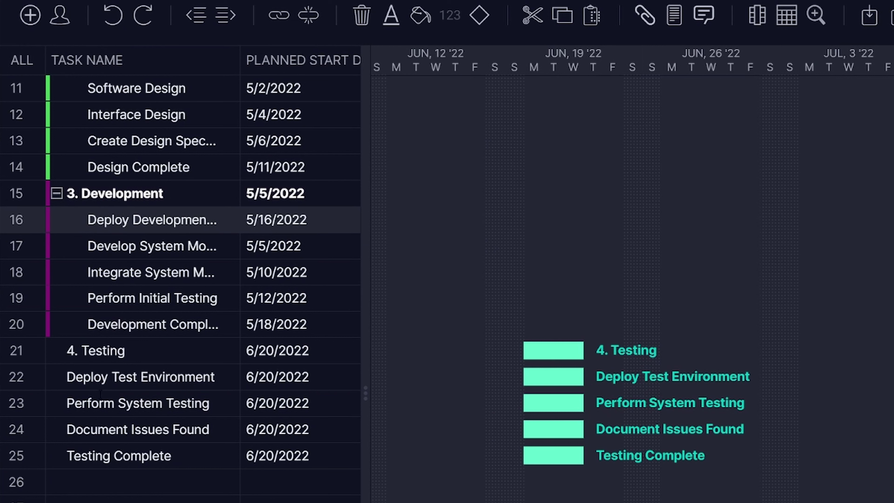
Step: Indent tasks 22 to 25 as subtasks of 4. Testing and turn Testing Complete into a milestone
left_click(16, 388)
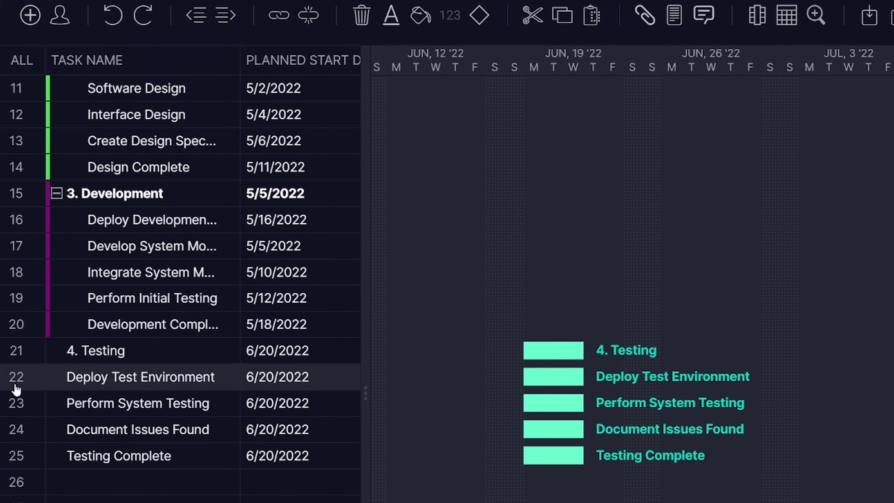
left_click(22, 458, "shift")
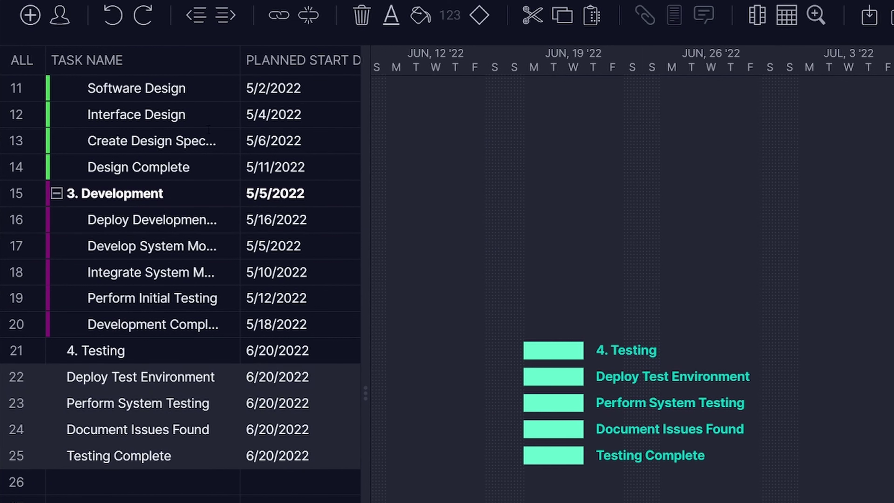
left_click(222, 25)
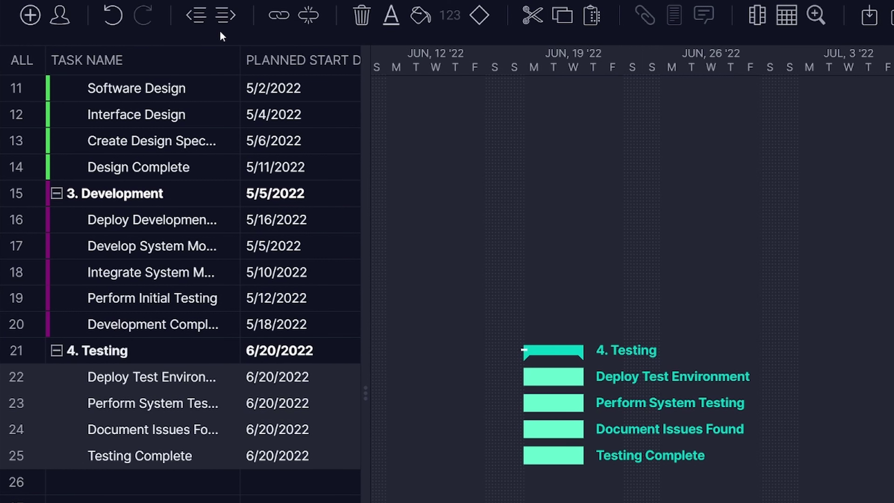
left_click(20, 463)
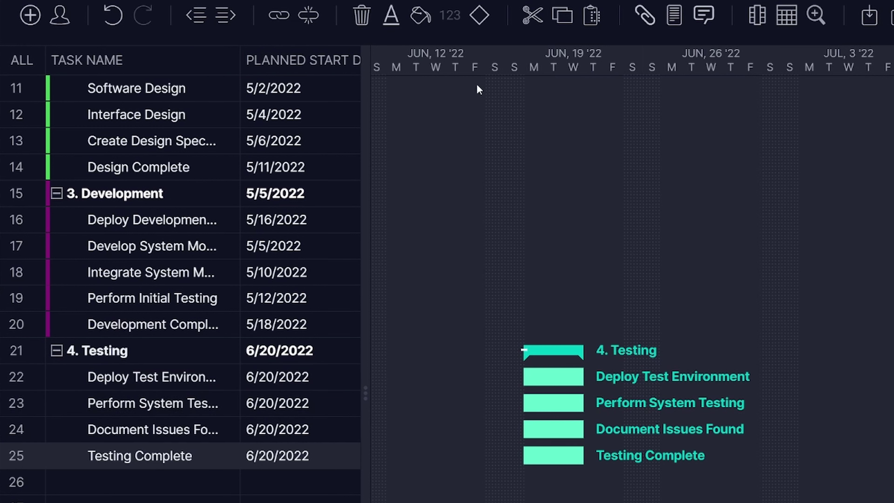
left_click(480, 21)
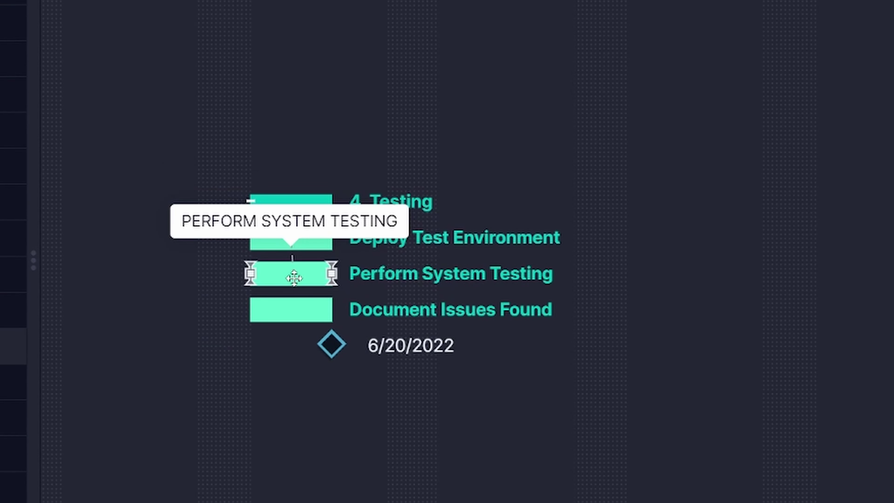
Step: Link Deploy Test Environment, Perform System Testing, Document Issues Found and the Testing Complete milestone in sequence as dependencies
left_click_drag(293, 274, 401, 275)
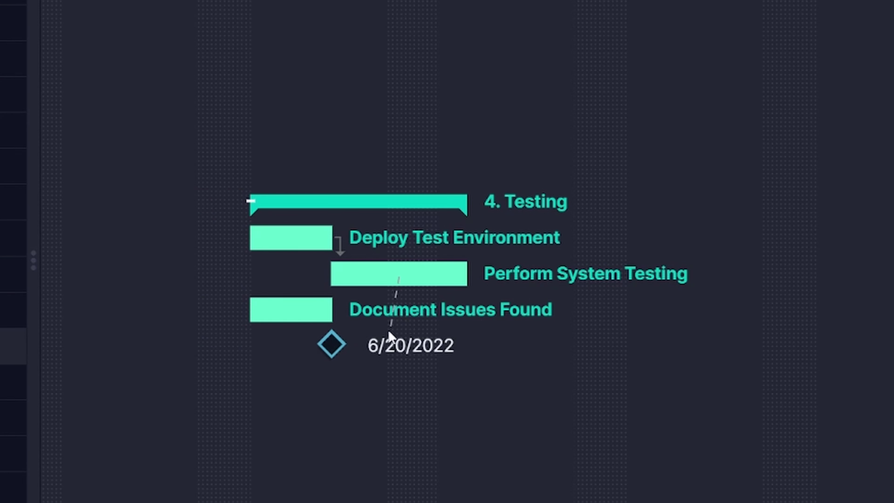
left_click_drag(388, 332, 284, 315)
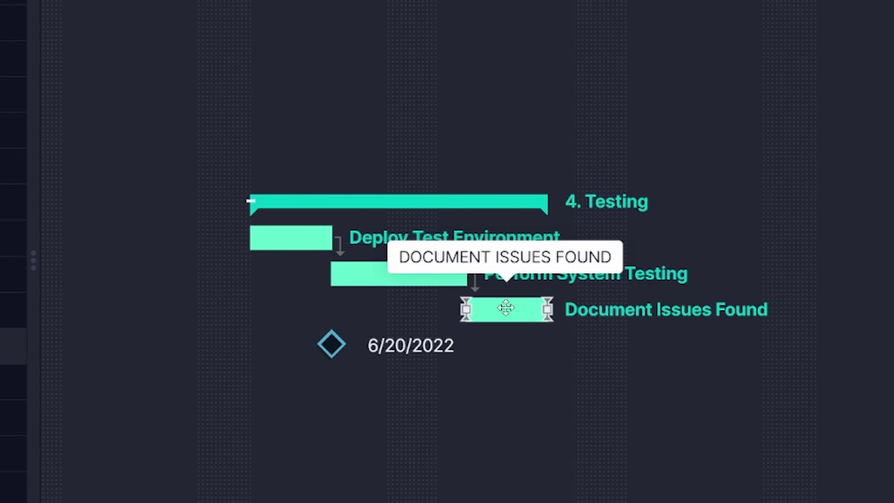
left_click_drag(505, 309, 333, 343)
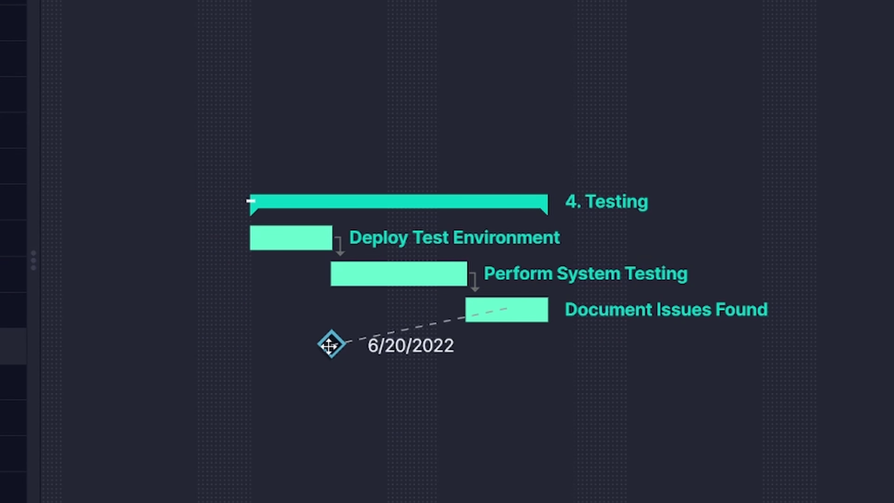
left_click_drag(333, 343, 333, 343)
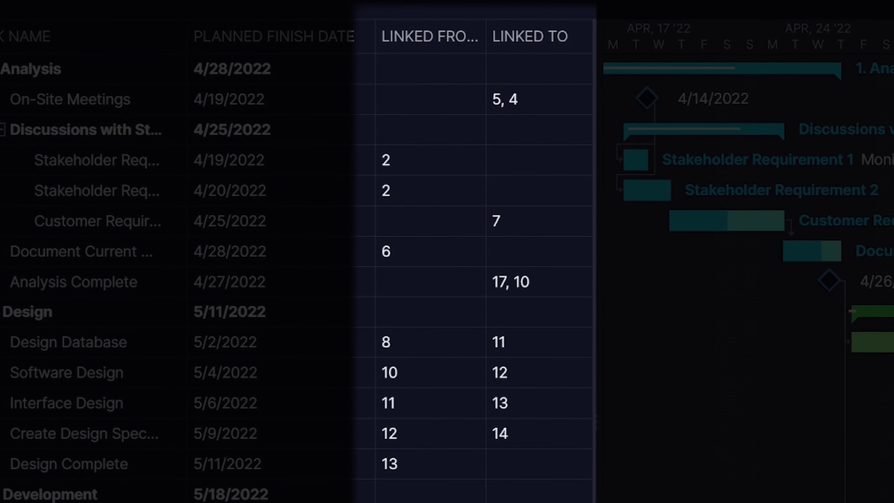
Step: Apply the dark blue Gantt color to 4. Testing and its four subtasks
left_click(20, 243)
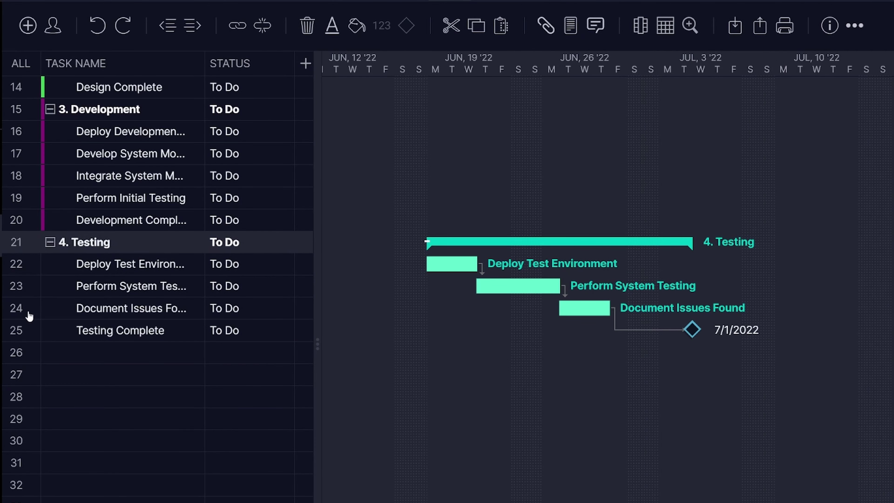
left_click(24, 331, "shift")
left_click(356, 31)
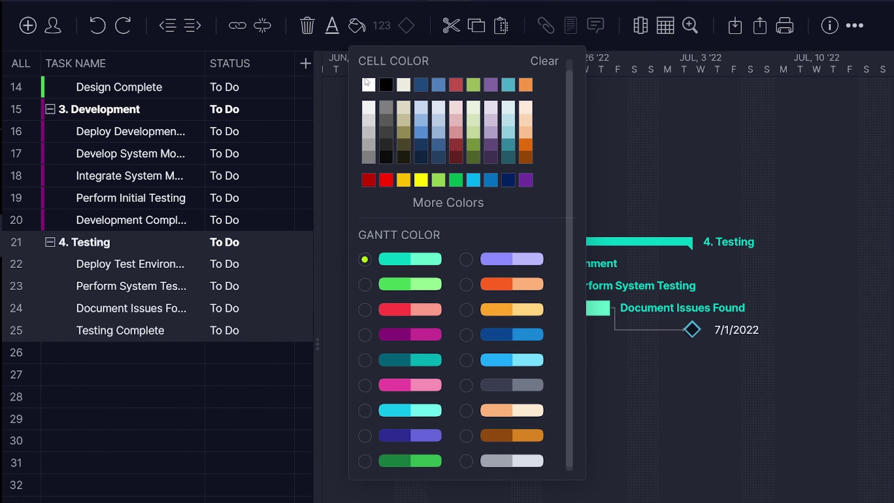
left_click(466, 334)
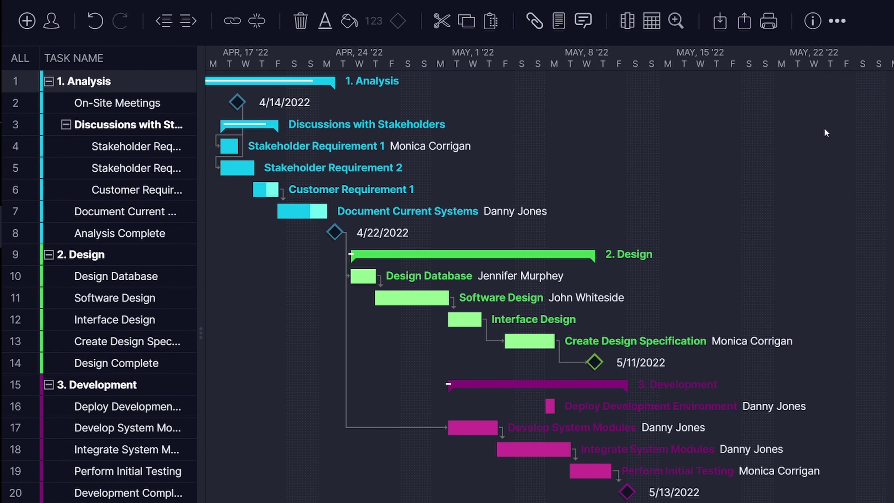
Step: Filter the Gantt chart to milestone tasks
left_click(837, 21)
left_click(836, 84)
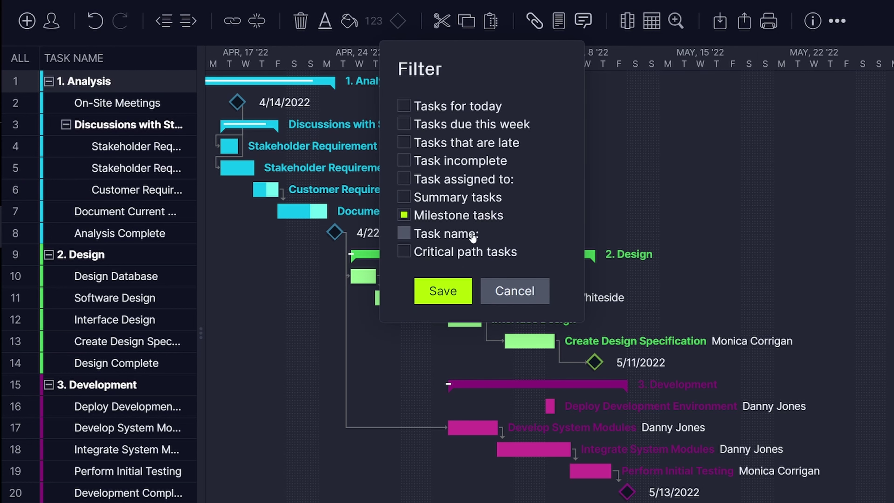
left_click(445, 292)
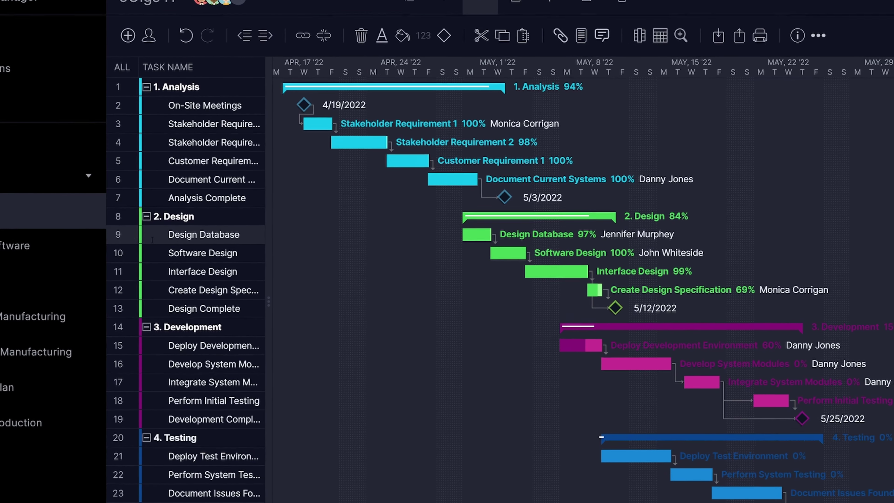
Step: Assign the fourth and fifth listed team members to the Design Database task with 8 and 6 hours, and save
right_click(242, 223)
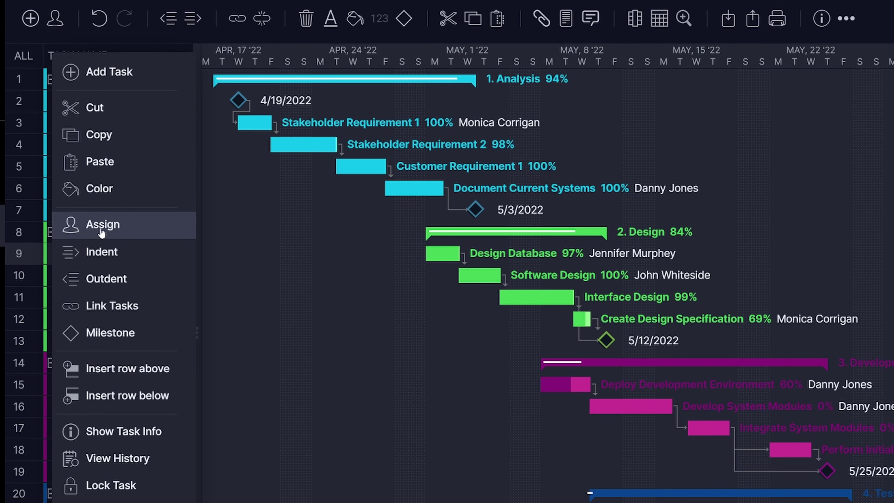
left_click(101, 226)
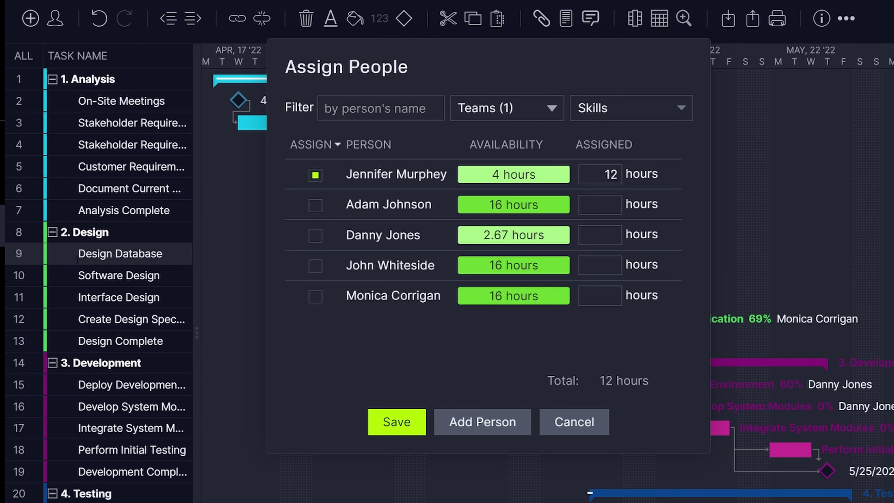
left_click(315, 265)
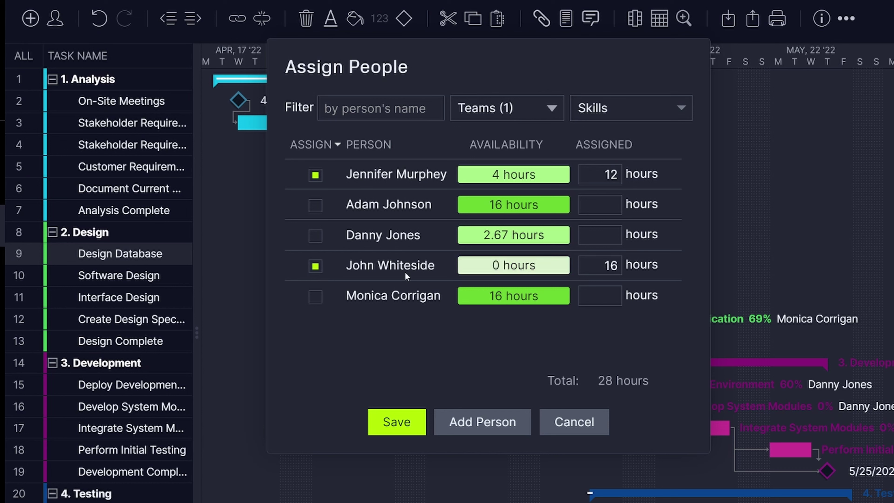
double_click(599, 268)
type("8")
left_click(315, 296)
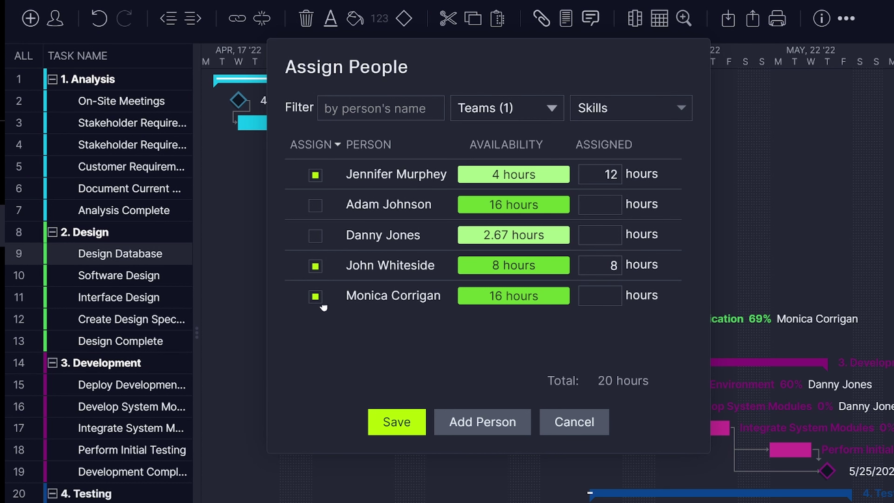
left_click(584, 293)
type("6")
left_click(397, 421)
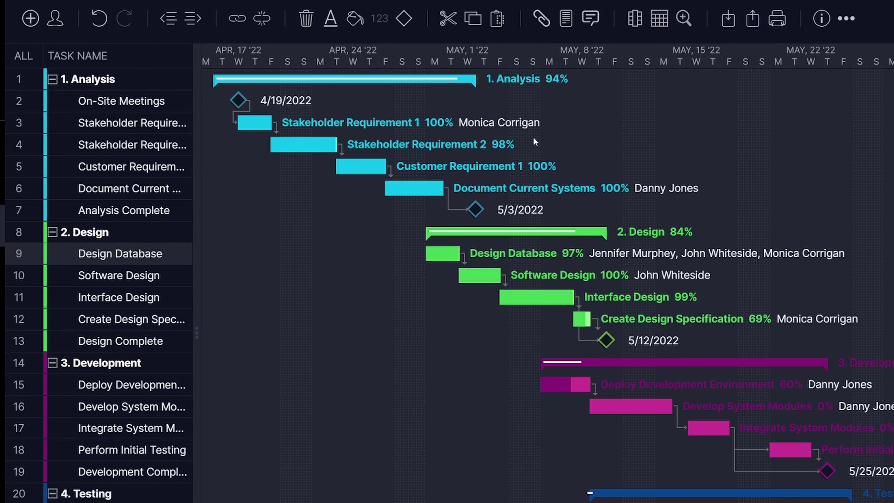
Step: Attach the file Development Tasks.pdf from the Upload Files folder to the Design Database task and upload it
left_click(541, 21)
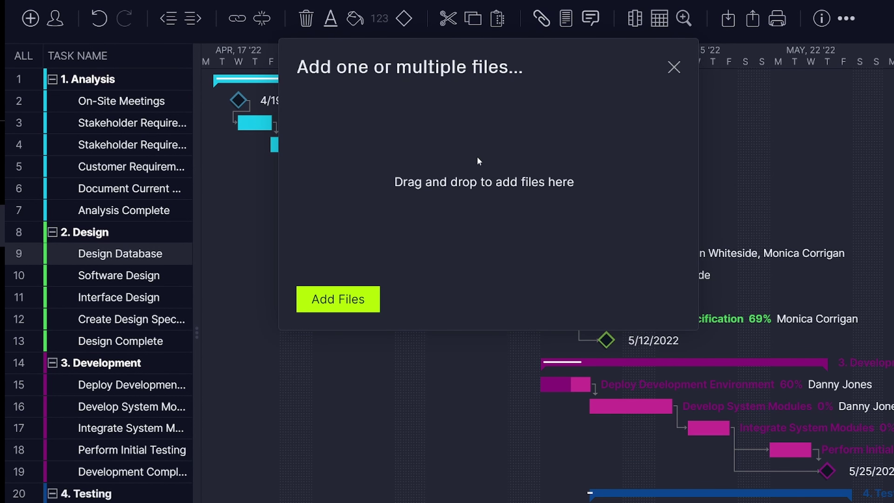
left_click(353, 299)
left_click(325, 109)
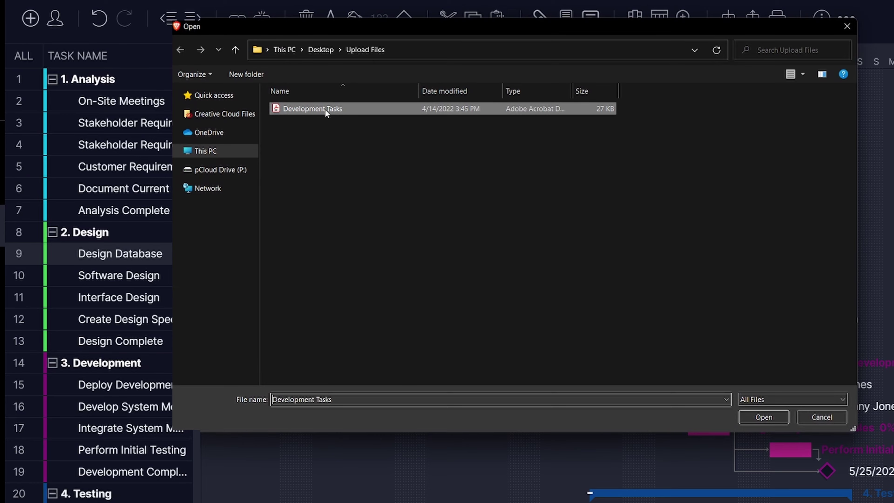
left_click(763, 417)
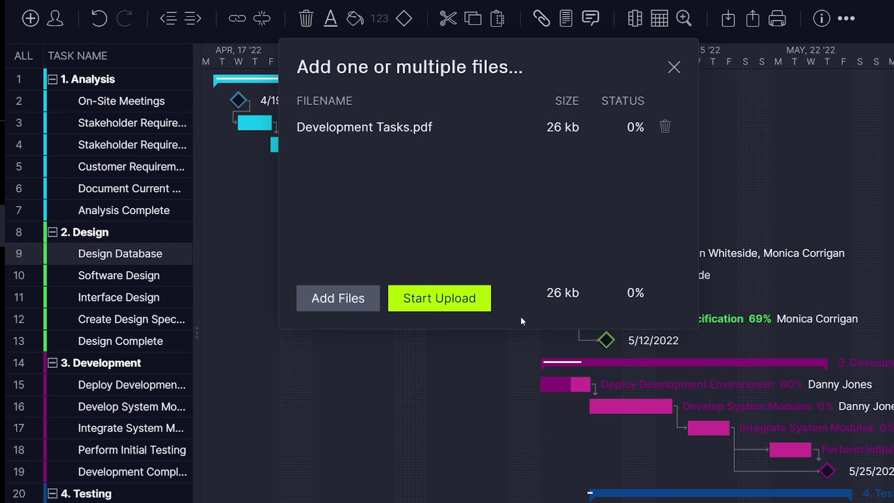
left_click(468, 299)
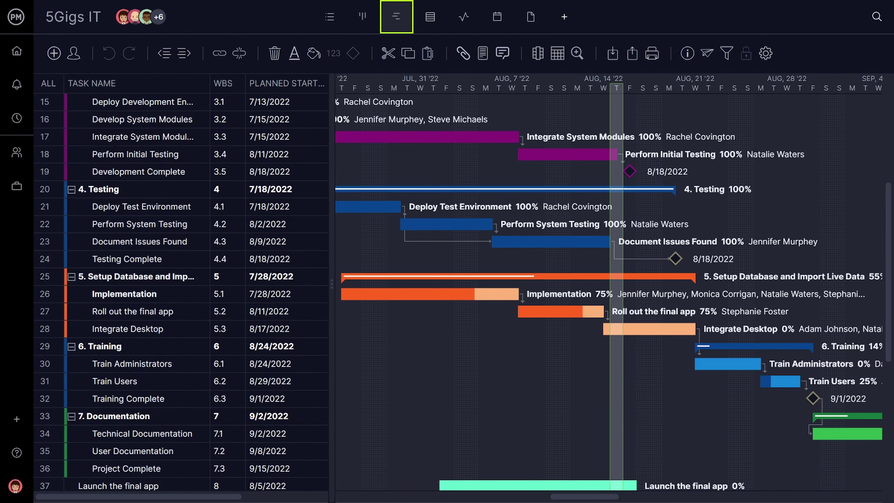
Step: Open the home overview with the task summary, Project Pulse and Workstream
left_click(24, 56)
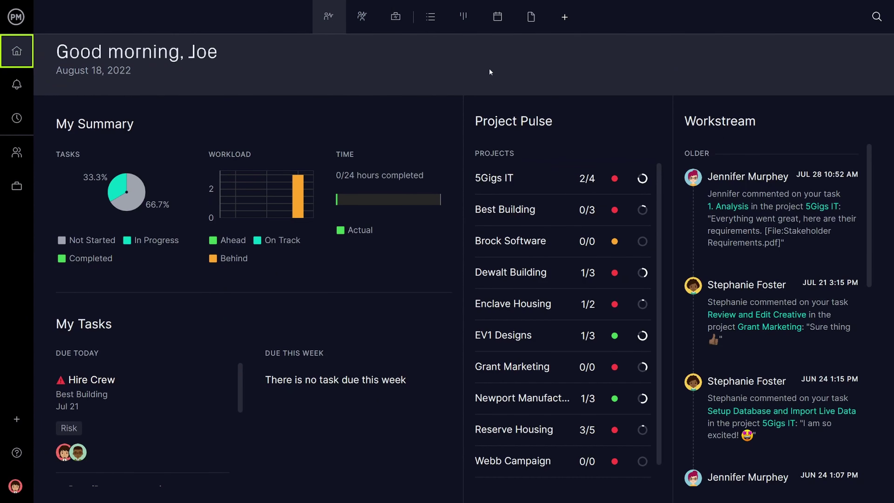
Step: Open the Design task of Newport Manufacturing from the personal task board and look through its description, to-do list, subtasks and comments
left_click(462, 23)
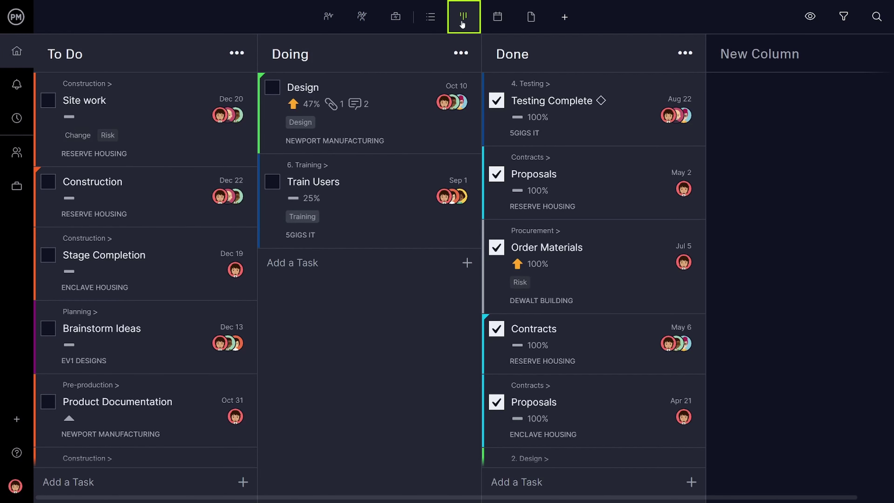
left_click(415, 105)
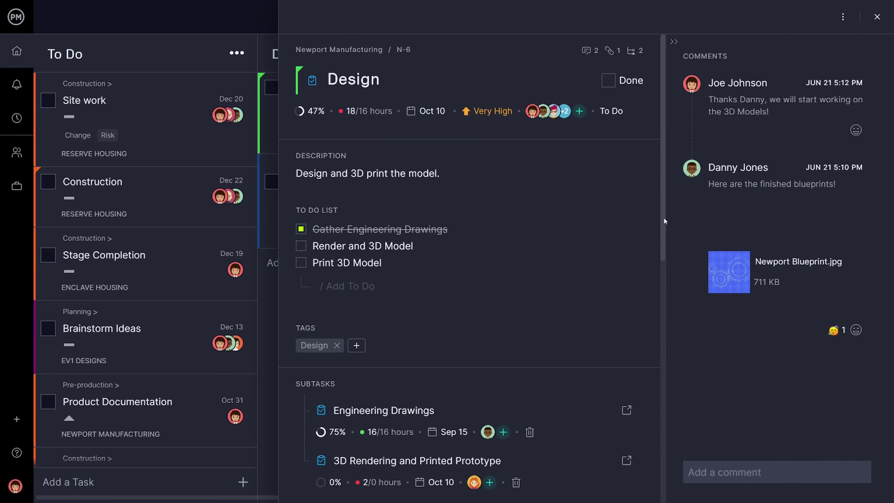
left_click_drag(664, 217, 657, 347)
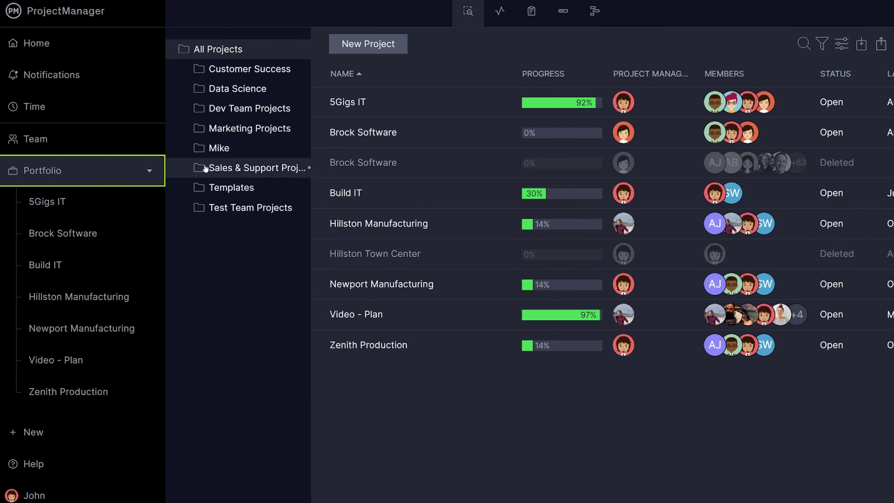
Step: Add the Actual Hours, Actual Cost, Milestone, Complete and Priority columns to the Project Status report for 5Gigs IT
left_click(531, 11)
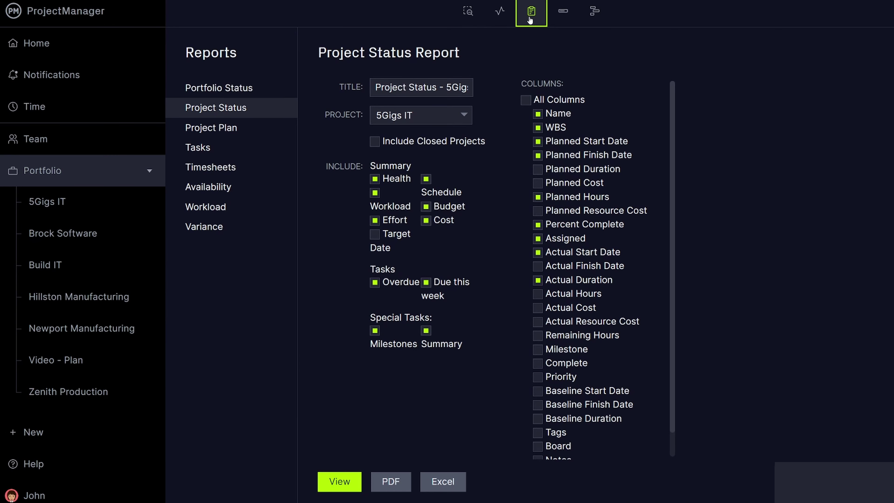
left_click(537, 308)
left_click(537, 350)
left_click(537, 363)
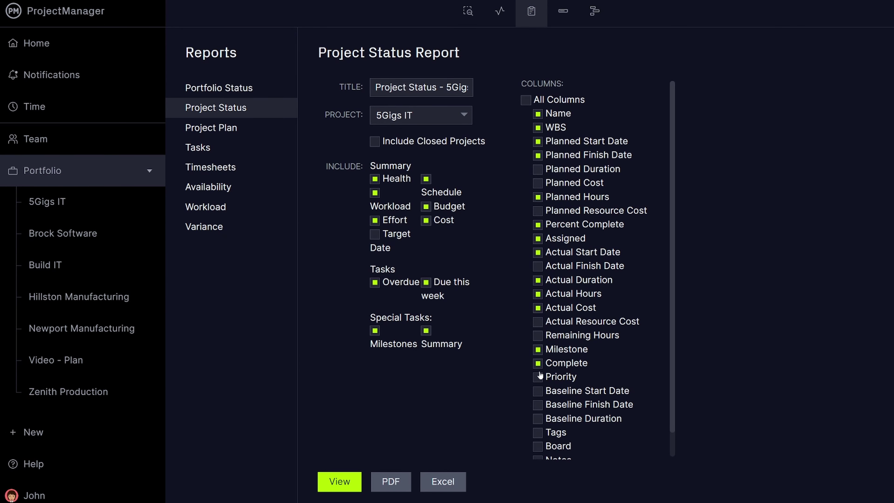
left_click(537, 376)
Step: Generate the 5Gigs IT Project Status report and view it through its health, summary and task sections
left_click(339, 482)
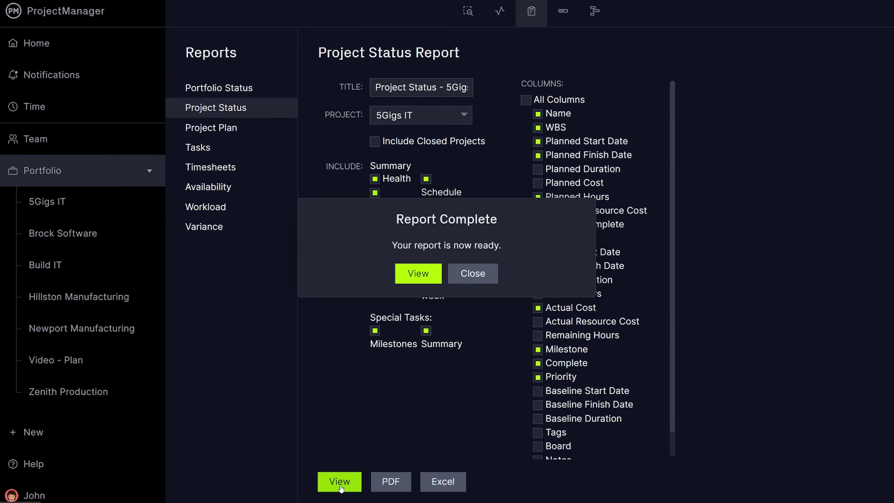
left_click(421, 274)
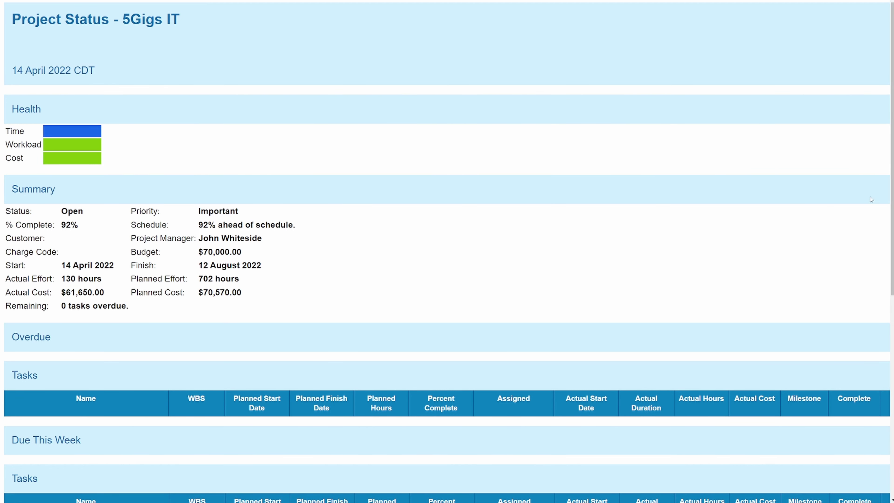
scroll(871, 199, "down", 10)
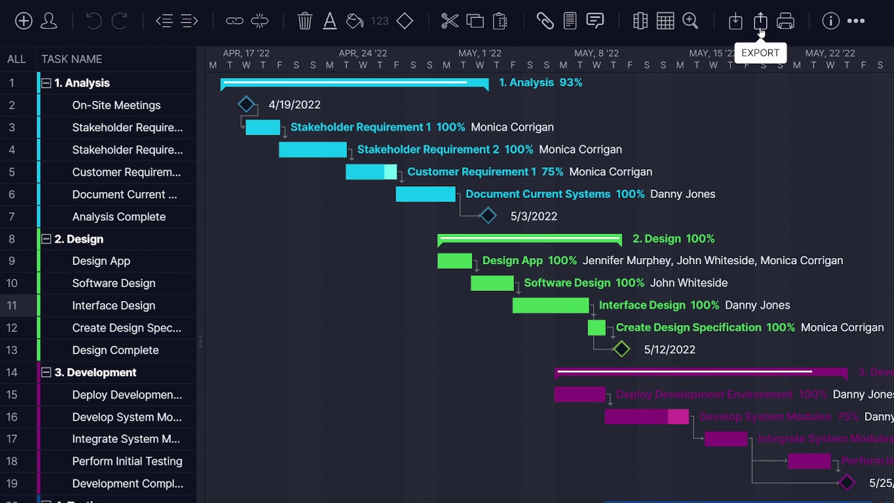
Step: Export the 5Gigs IT tasks from the Gantt chart as a CSV file with default columns, run offline
left_click(759, 27)
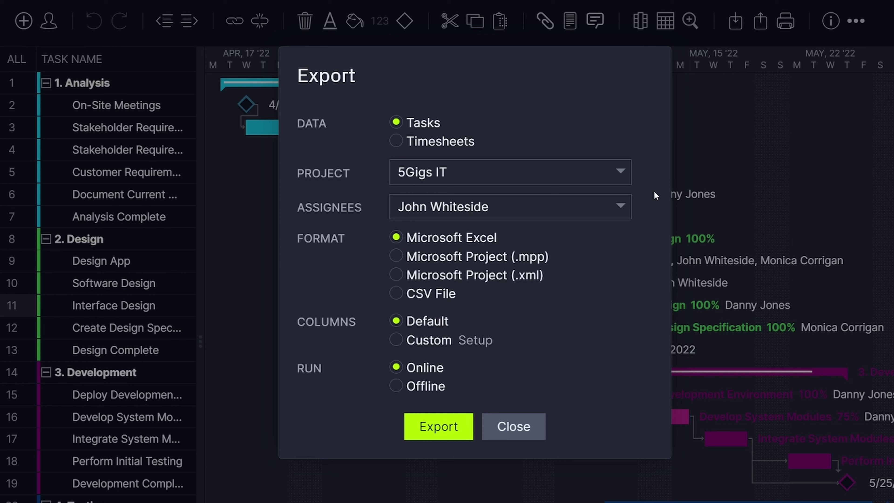
left_click(441, 294)
left_click(429, 387)
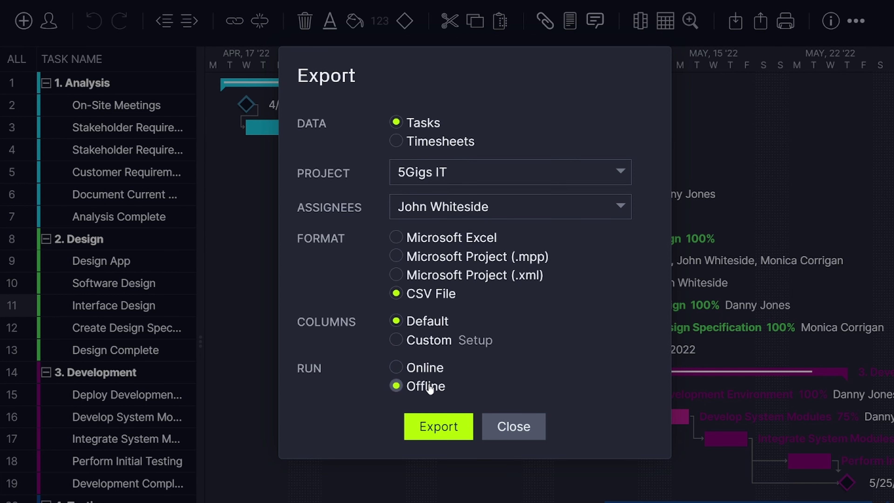
left_click(436, 427)
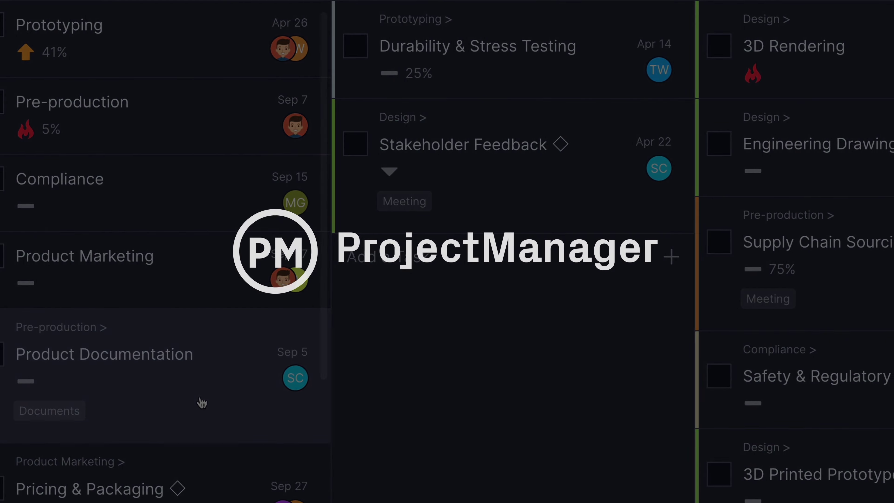
Step: Move the Product Documentation card into the adjacent board column, below Stakeholder Feedback
left_click_drag(351, 381, 431, 315)
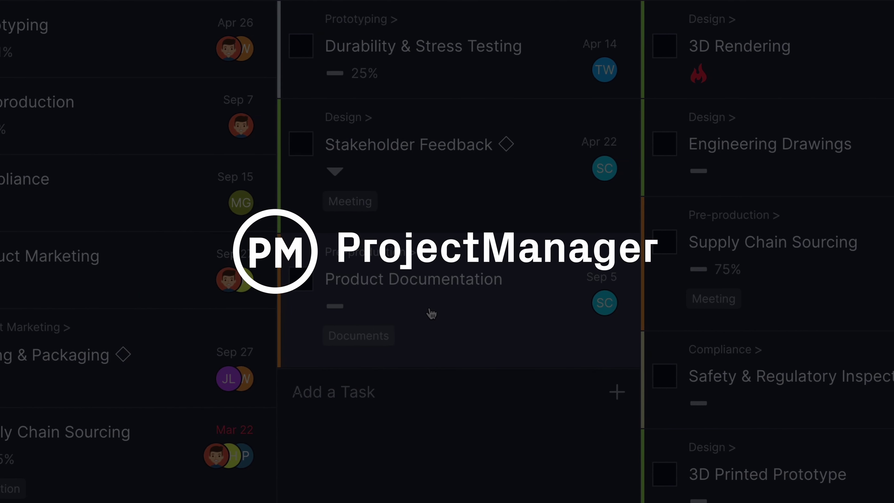